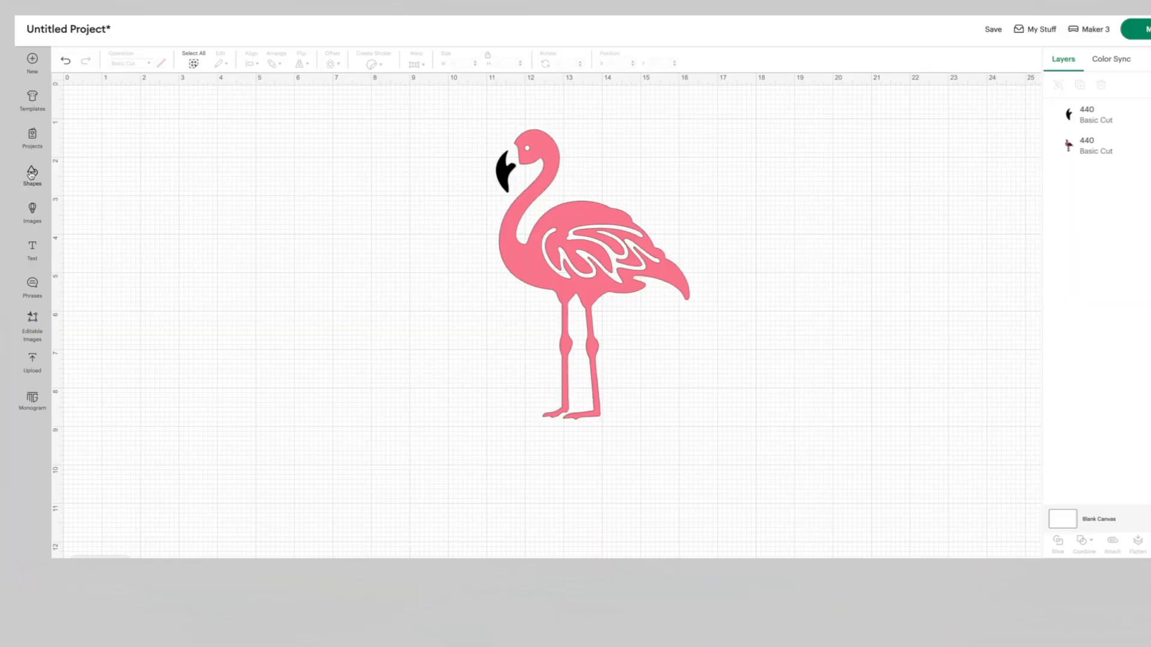
Step: Add a free circle shape about 2.15 in across and place it over the flamingo's body
click(32, 174)
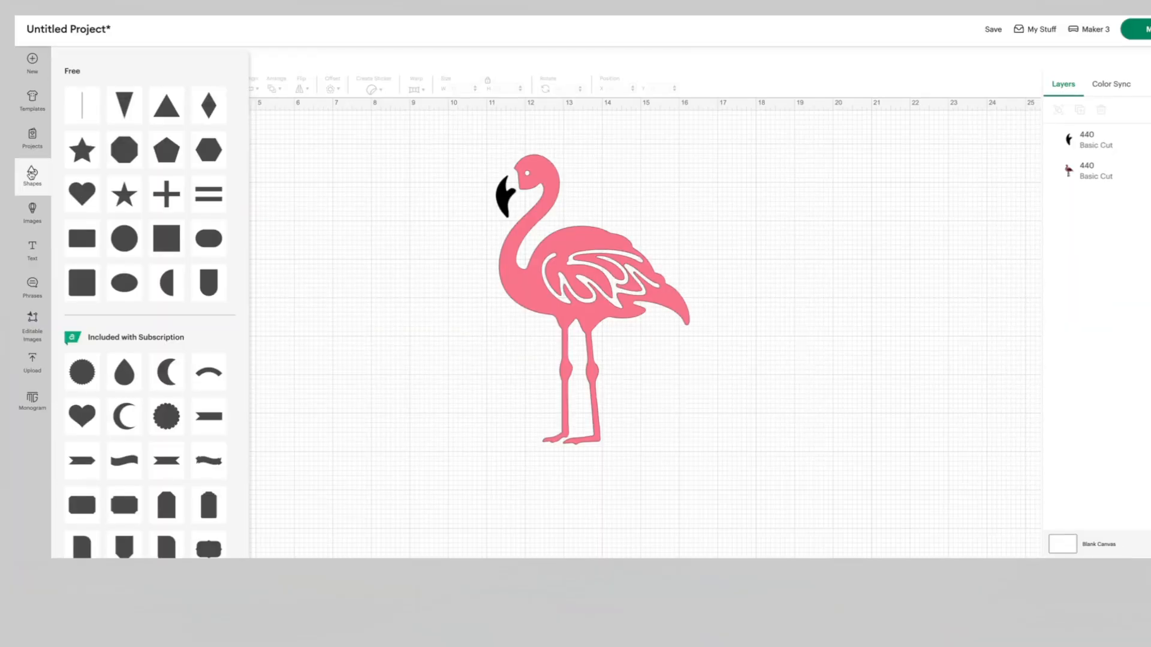
click(124, 238)
drag(123, 156, 590, 259)
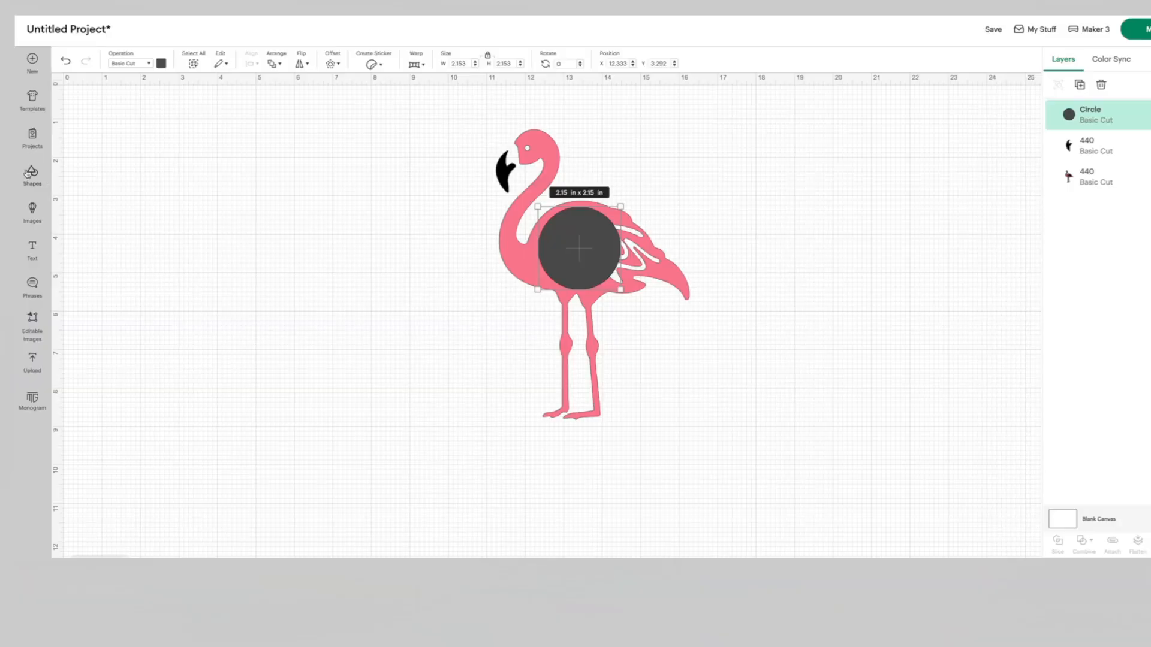
click(30, 173)
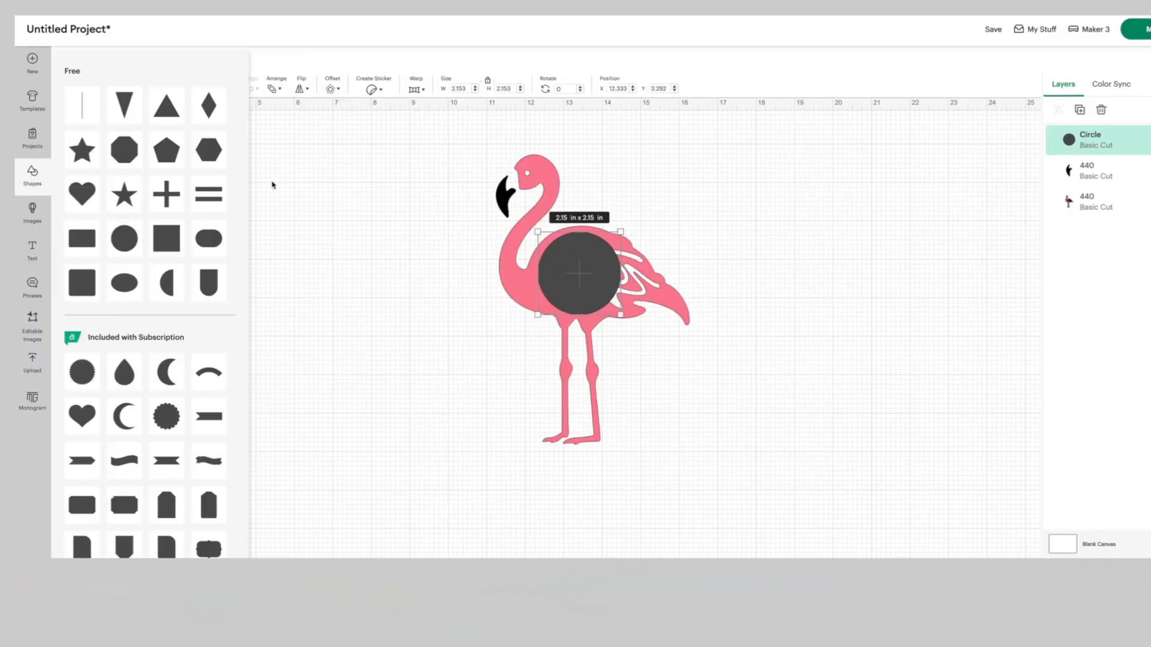
click(397, 191)
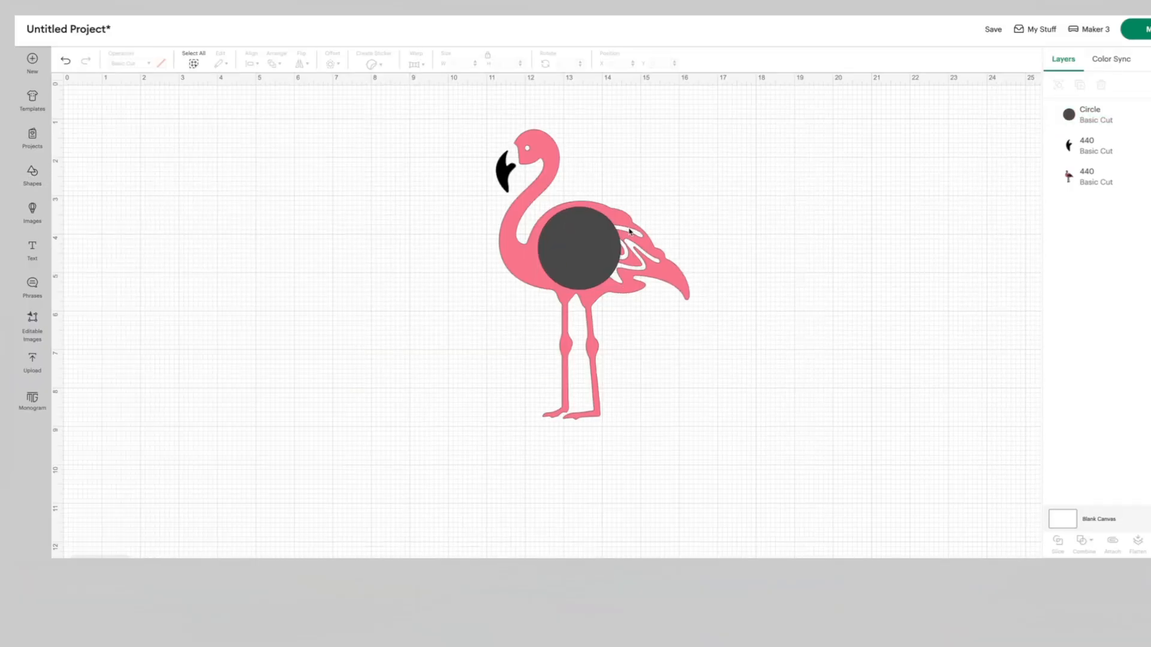
click(593, 248)
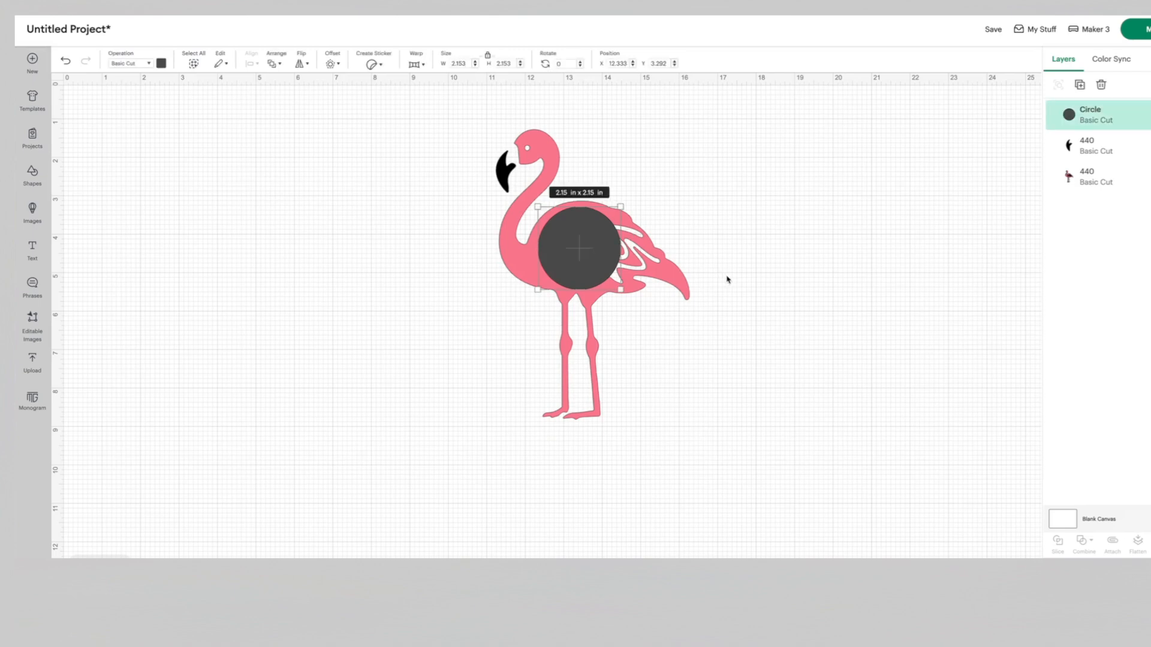
shift+click(682, 287)
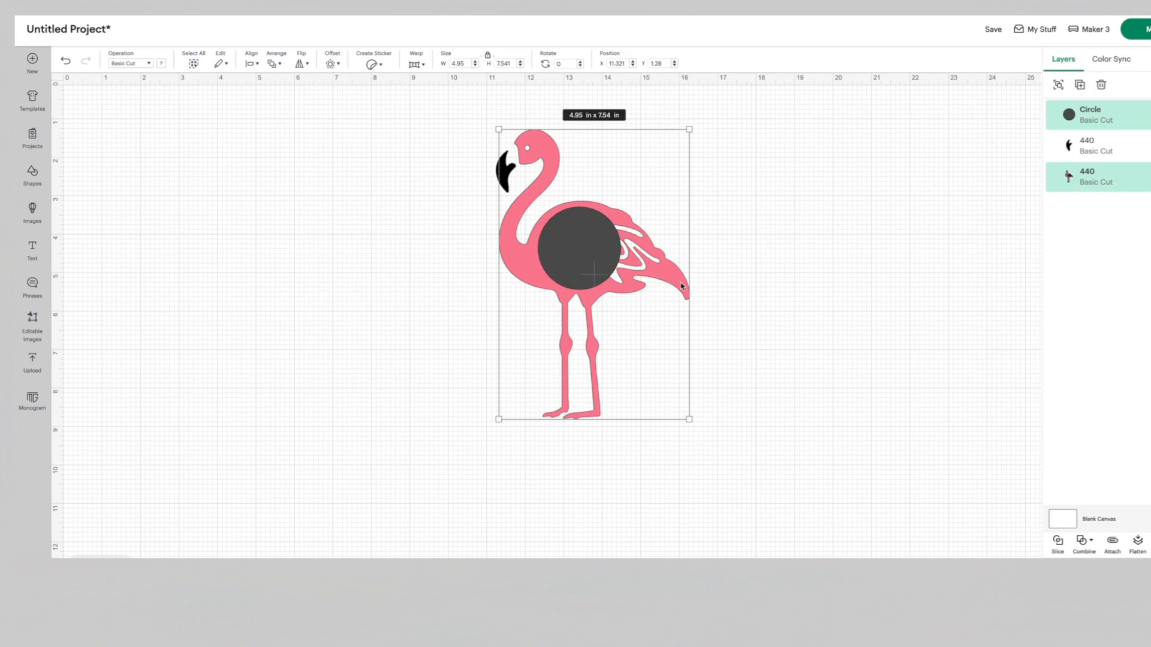
click(987, 270)
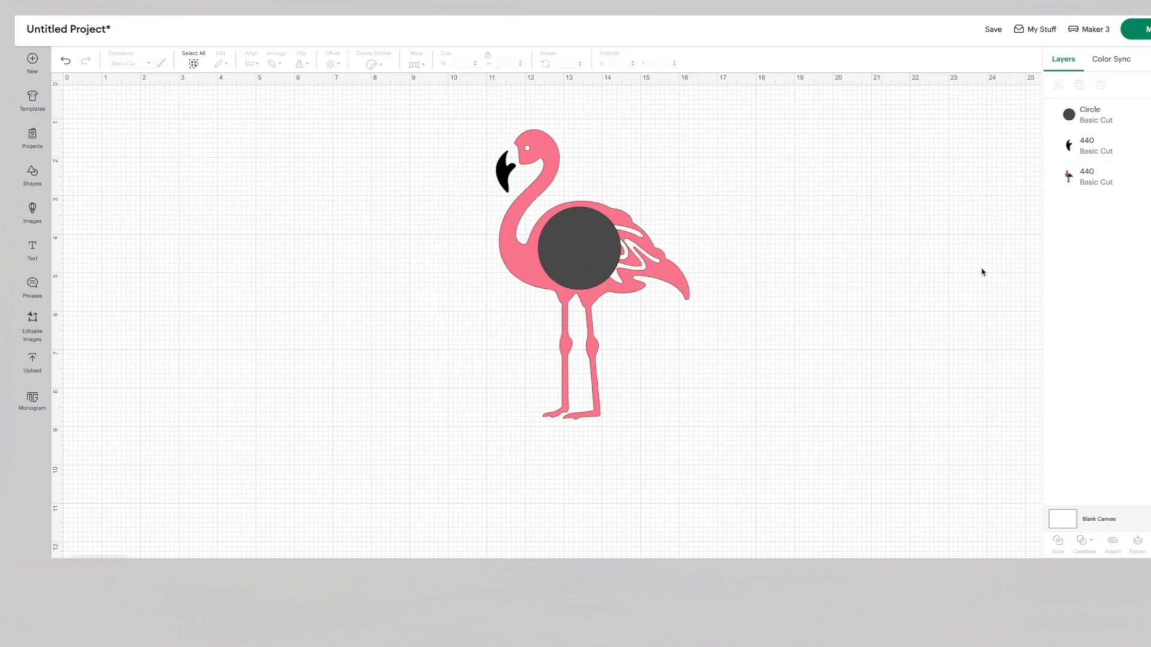
click(1141, 114)
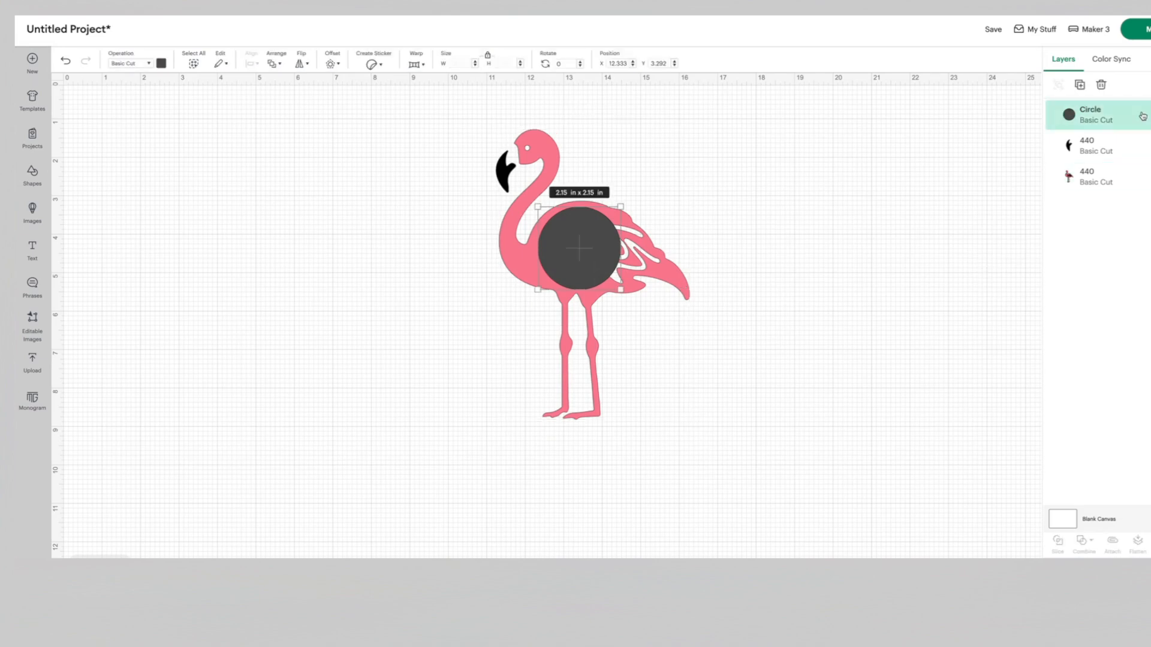
shift+click(1092, 189)
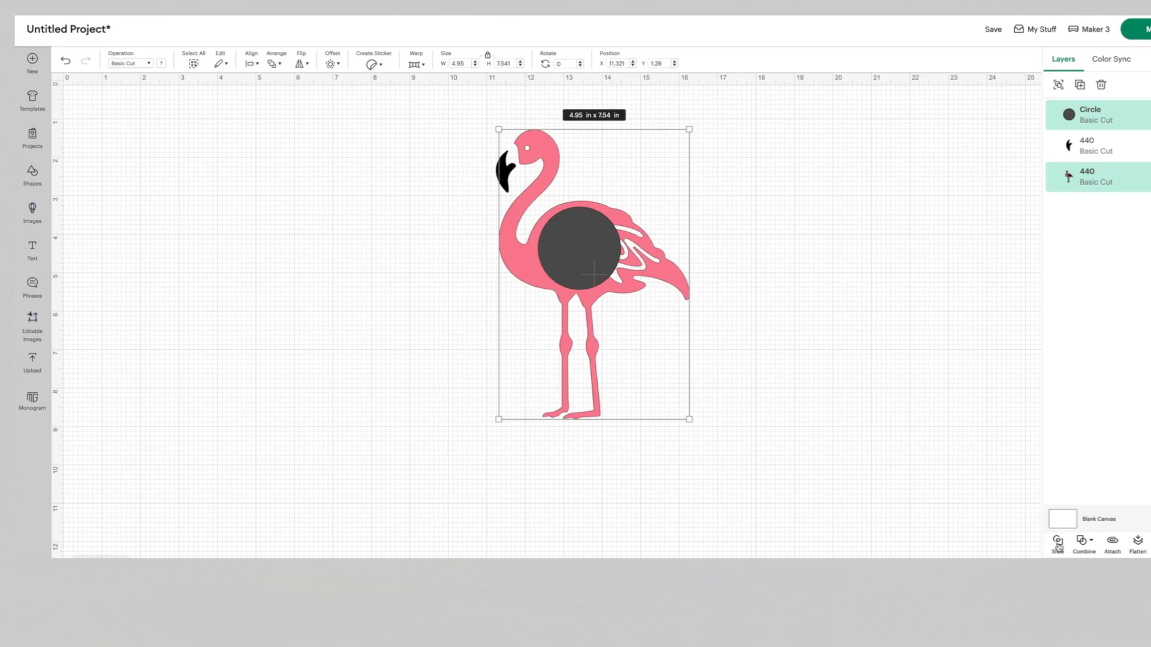
click(919, 174)
Step: Slice the circle with the pink flamingo layer, leaving the black beak out of the selection
drag(809, 105, 305, 410)
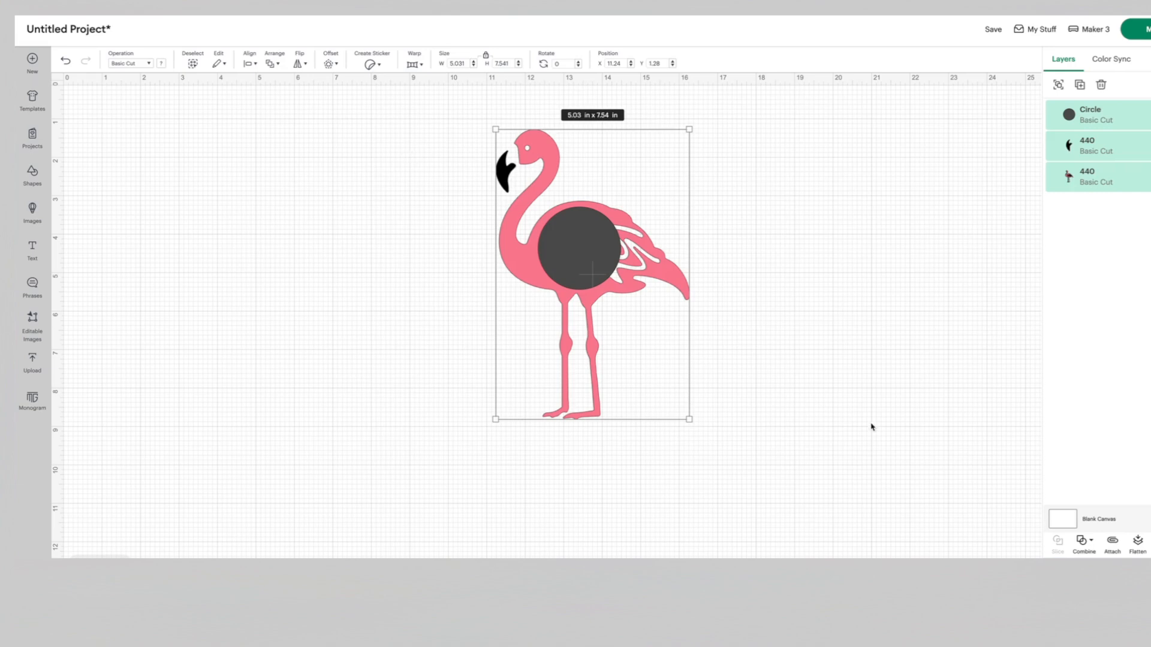
shift+click(1068, 150)
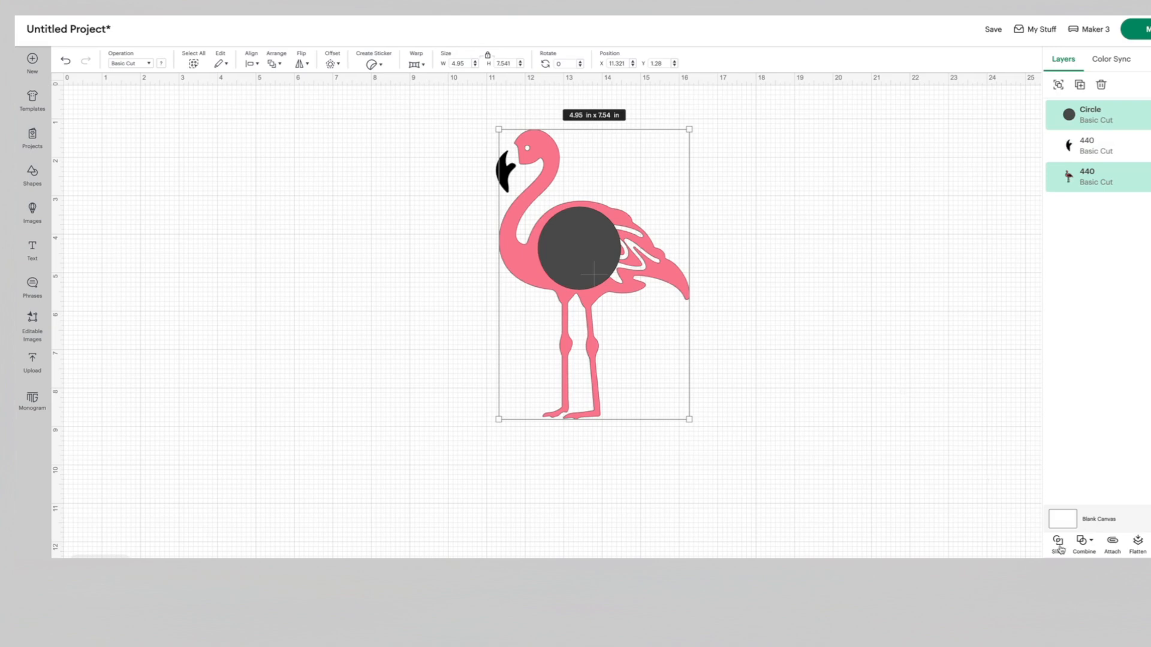
click(1058, 543)
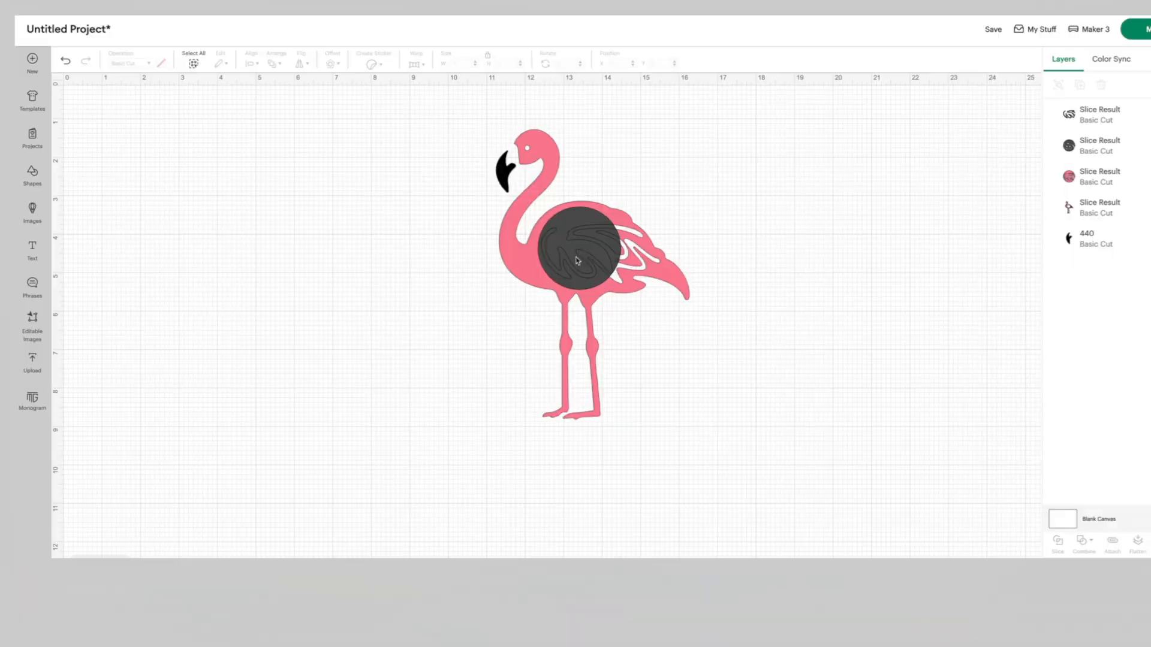
Step: Pull the sliced circle pieces off the flamingo's body and delete them to leave a round cutout
drag(590, 257, 897, 205)
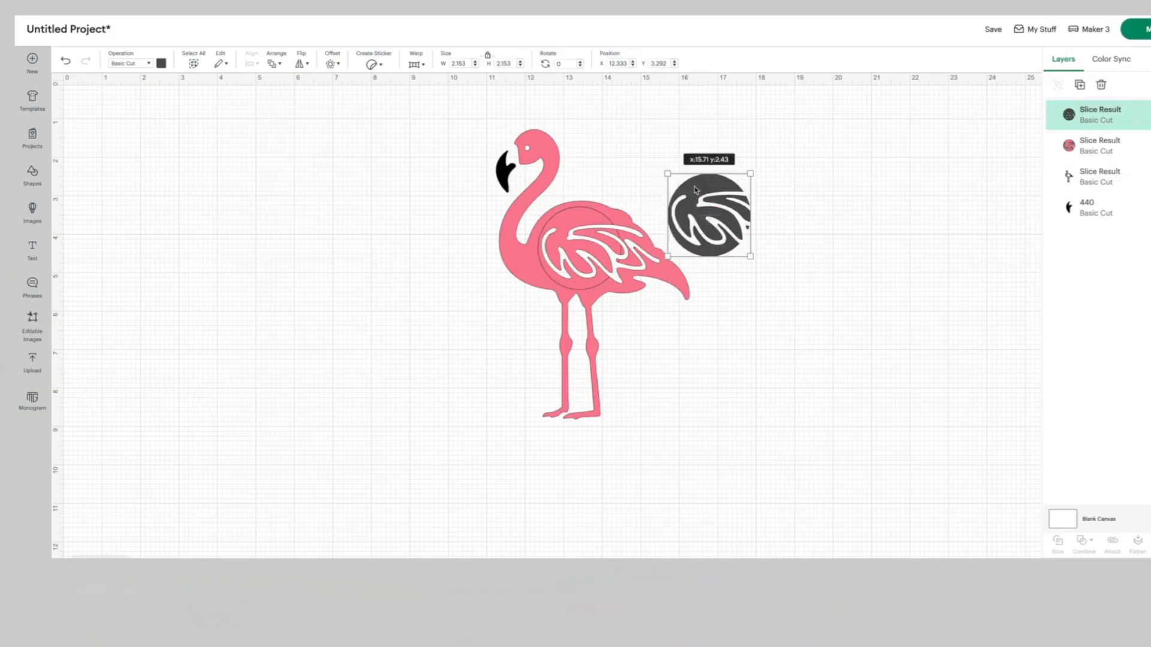
drag(693, 188, 915, 187)
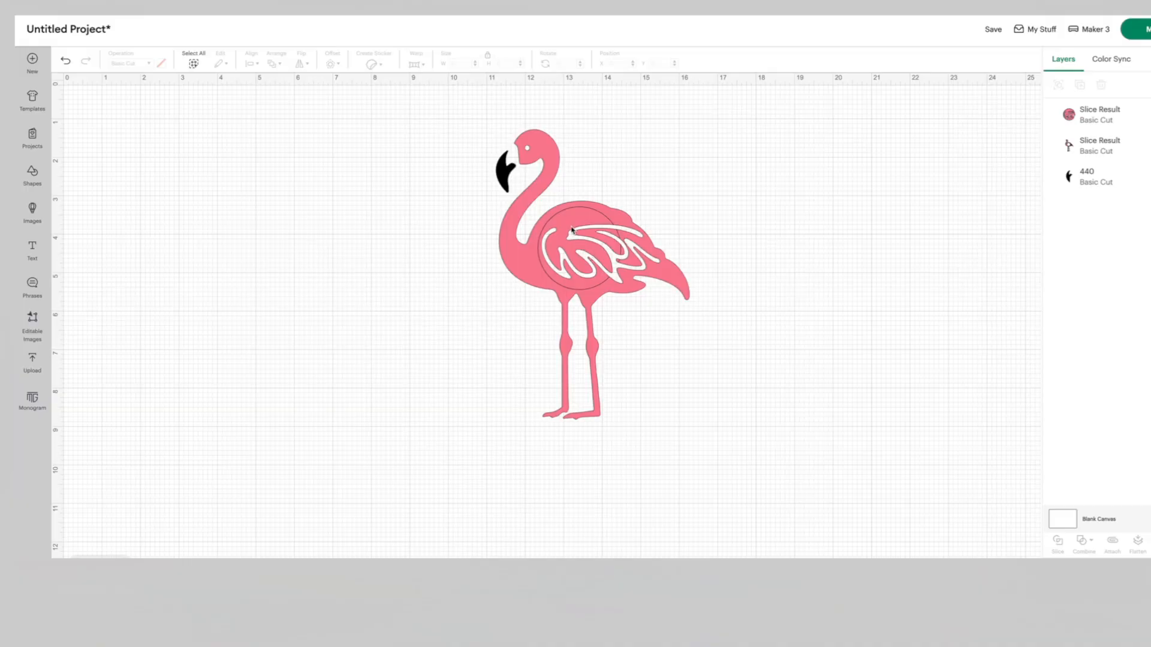
drag(571, 229, 887, 220)
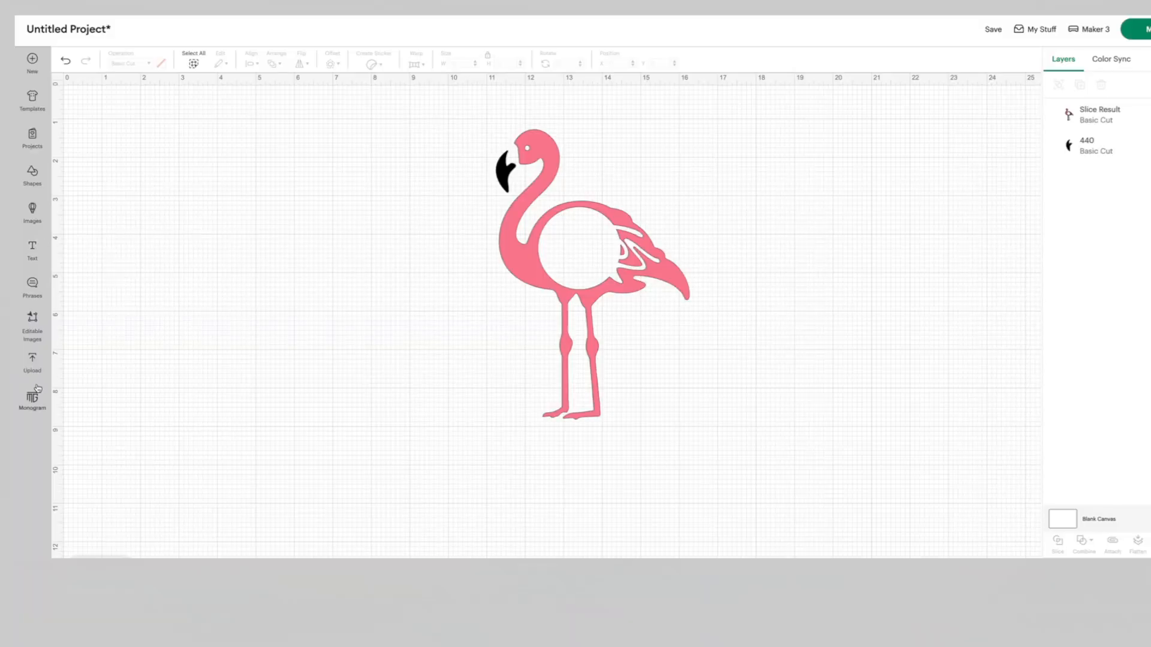
Step: Place a custom monogram about 1.5 in wide inside the flamingo's round cutout
click(32, 399)
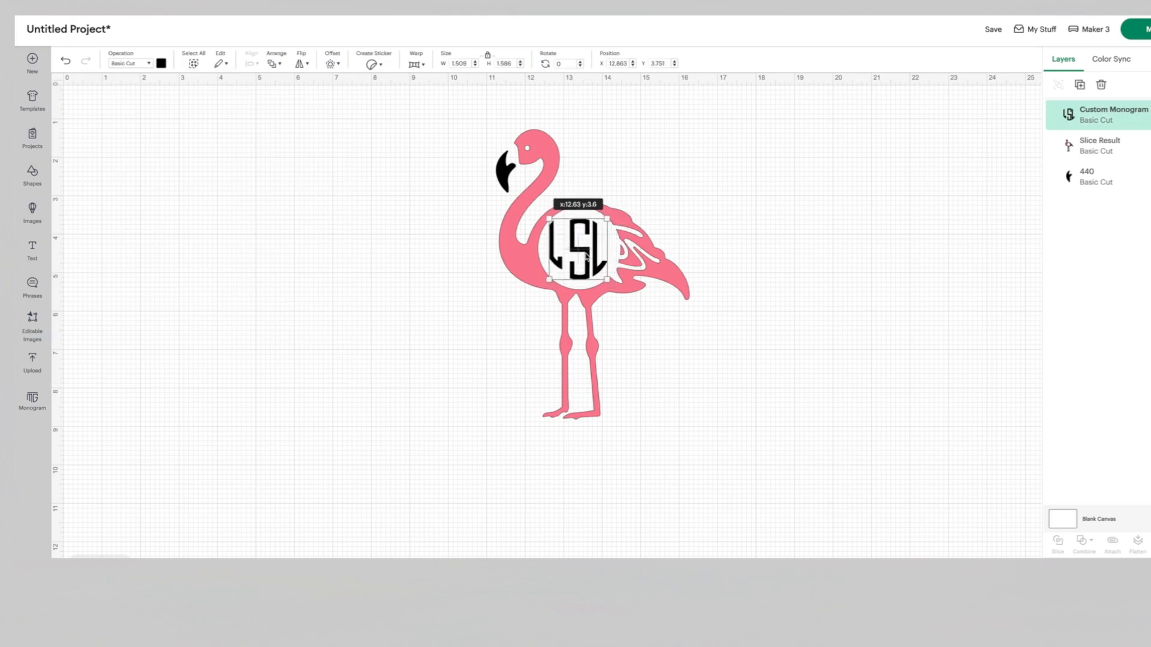
click(475, 351)
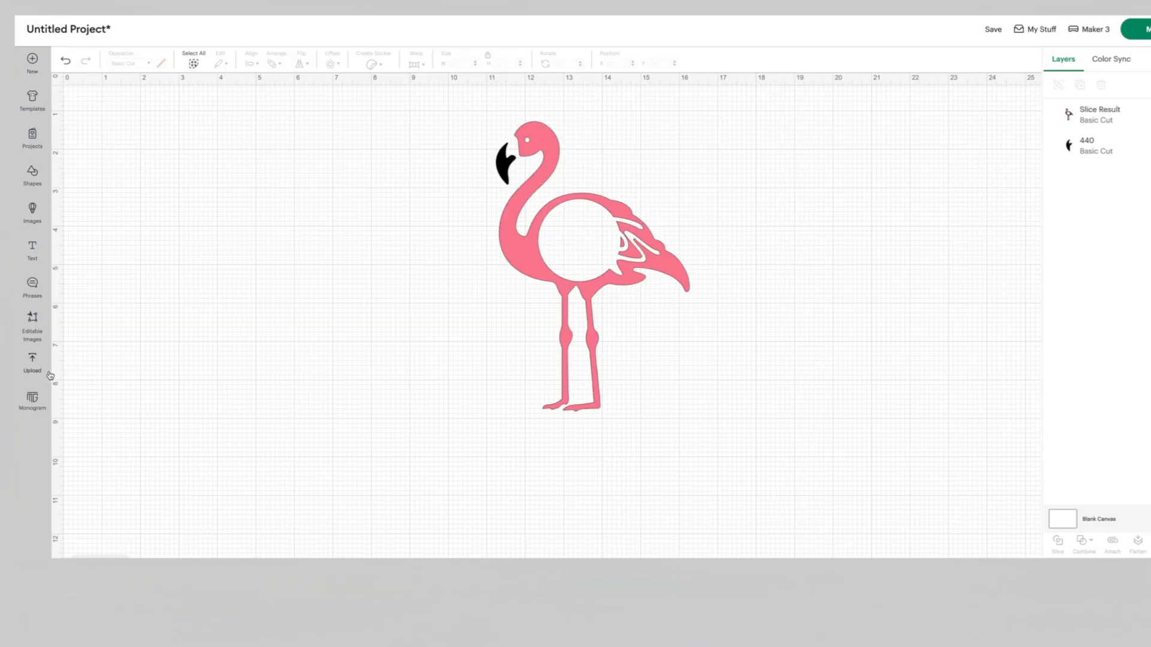
Step: Insert the patriotic bow from the recent uploads, move it to the right of the flamingo and ungroup its layers
click(32, 363)
scroll(494, 316, down, 1)
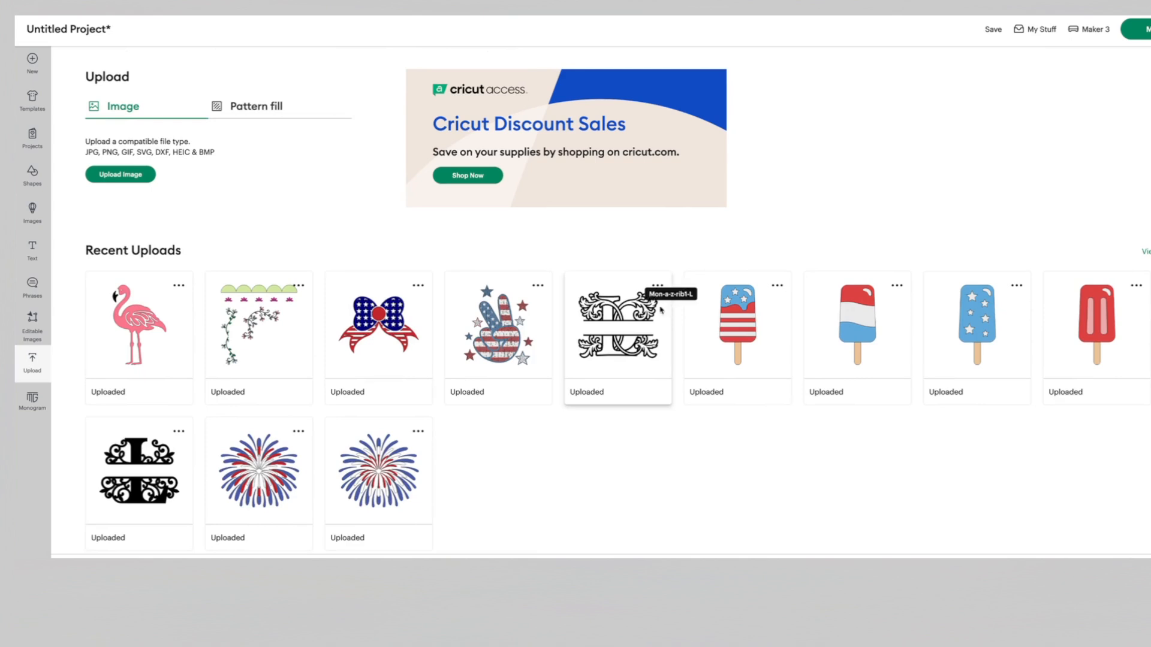
click(372, 322)
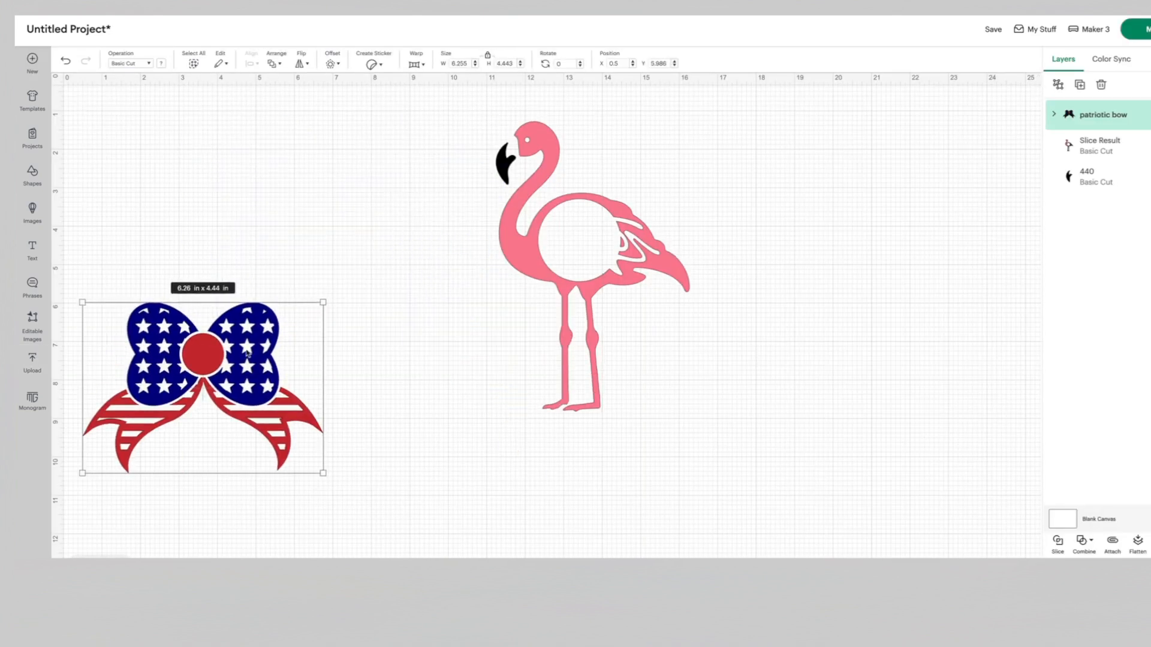
drag(234, 354, 880, 183)
click(1057, 84)
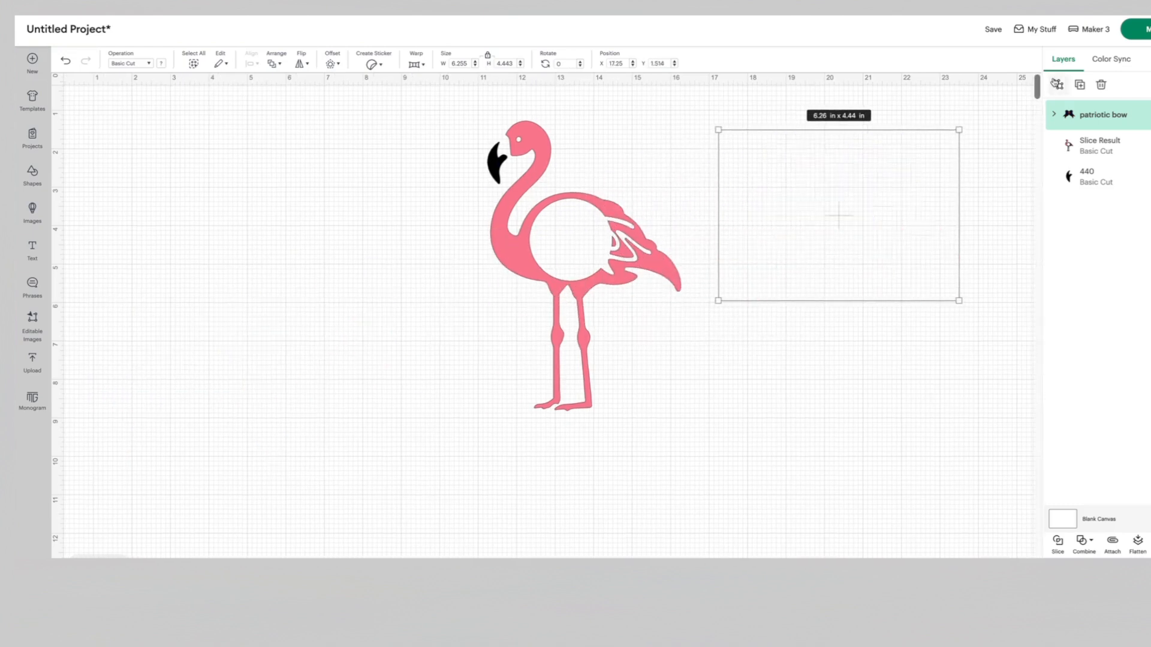
click(957, 360)
click(752, 280)
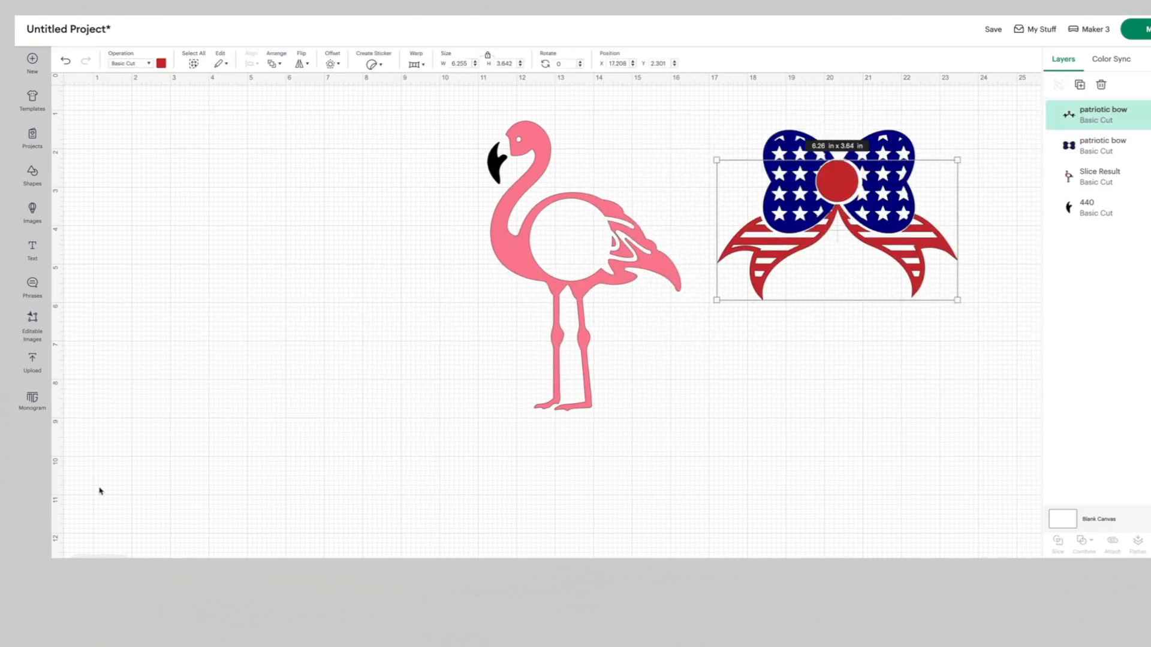
Step: Insert a fresh copy of the complete flamingo from the recent uploads and ungroup its layers
click(33, 360)
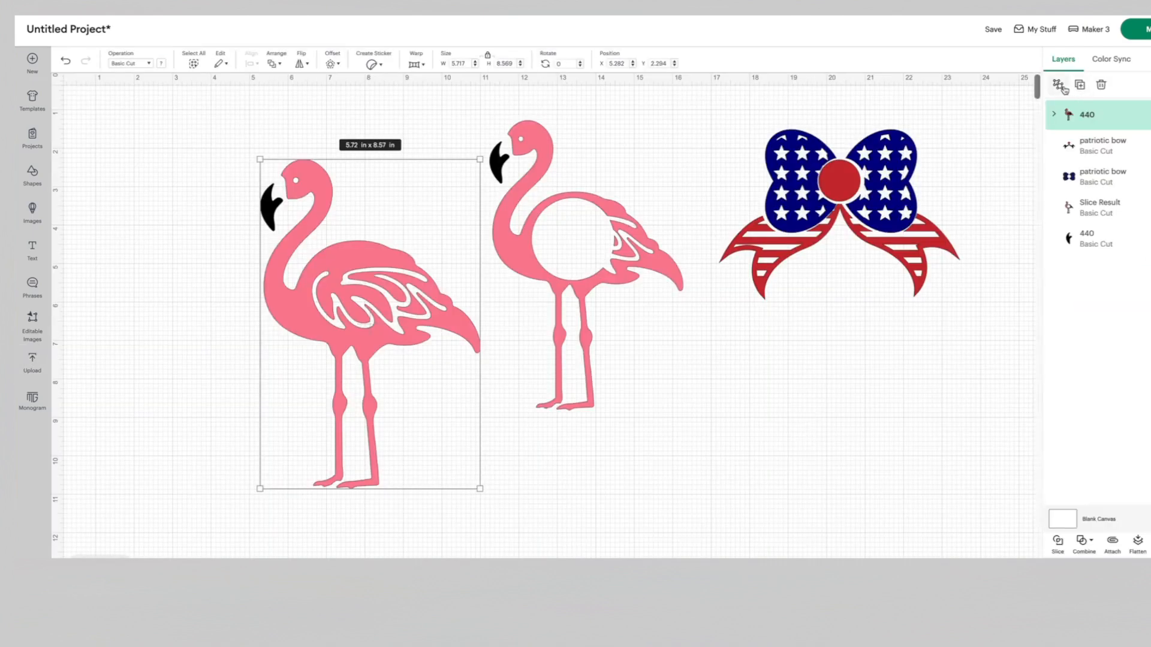
click(1058, 86)
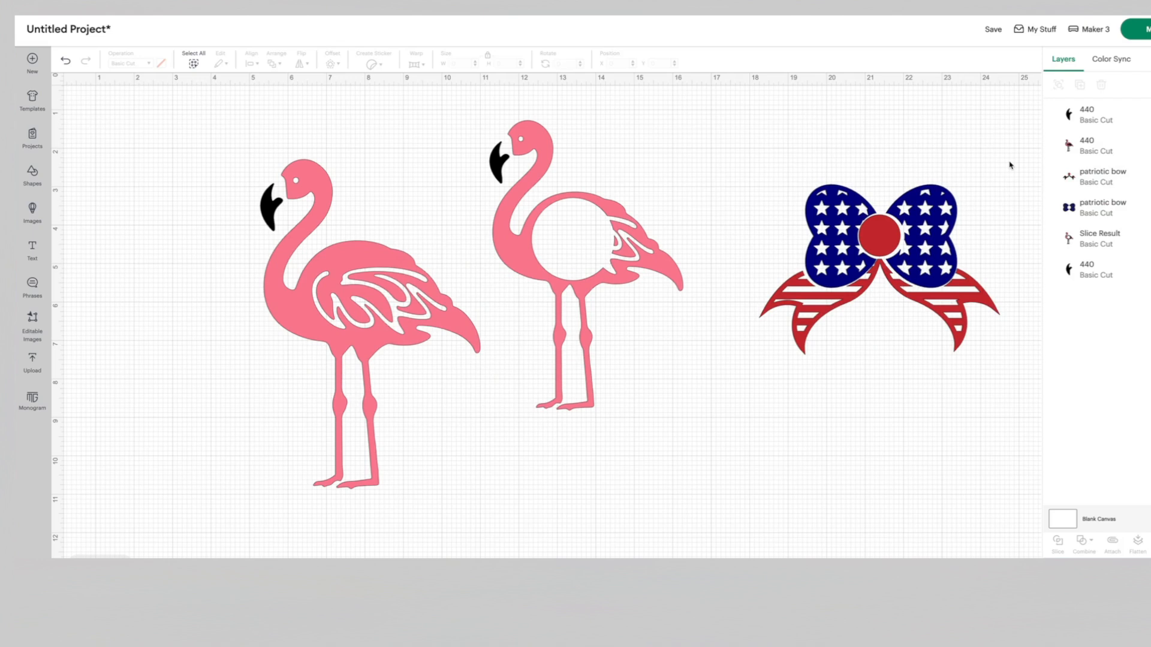
Step: Scale both bow layers down to about 4.47 in wide, tilt them about 23° and place them on the complete flamingo's head
drag(1011, 165, 722, 346)
drag(1001, 355, 902, 289)
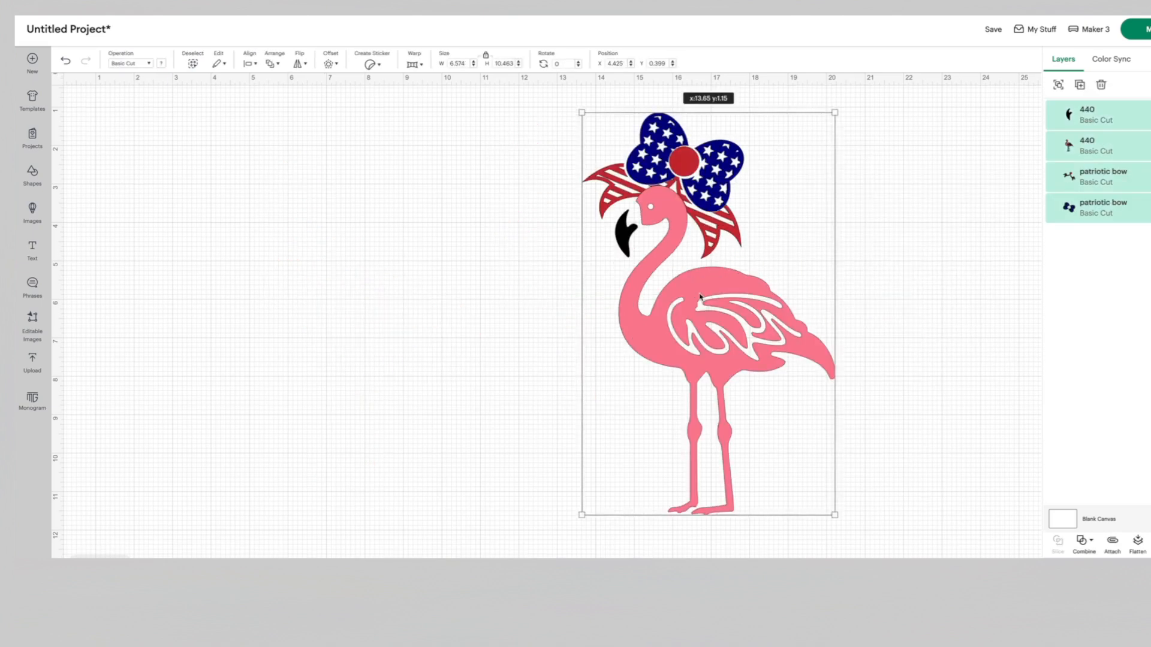
click(654, 226)
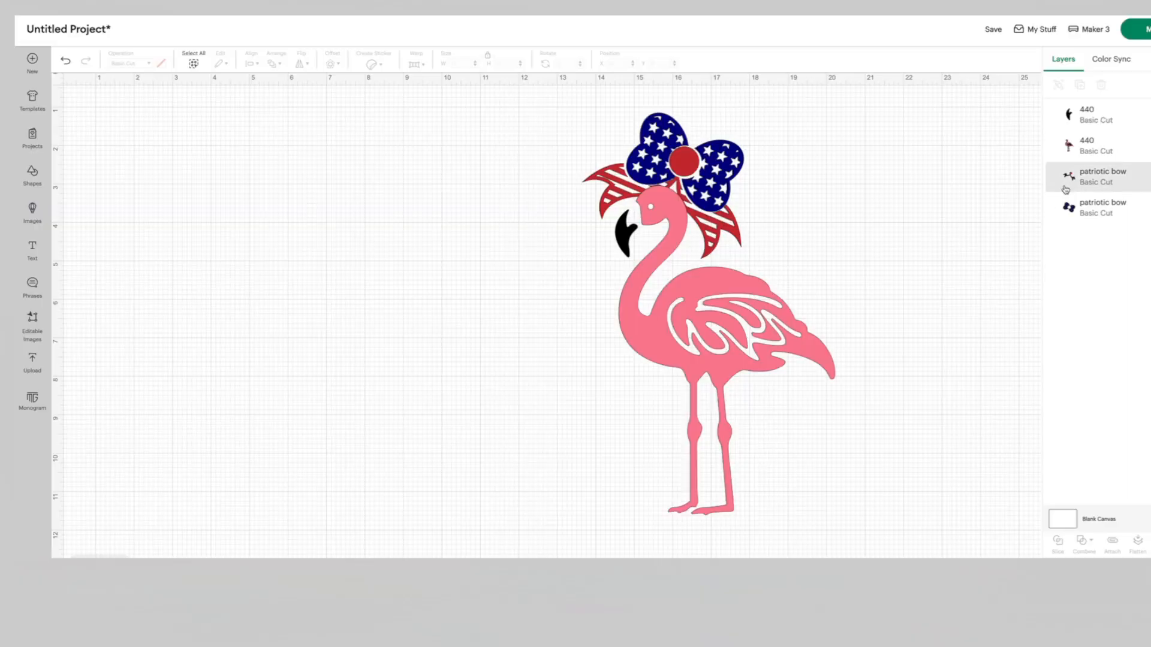
Step: Move both patriotic bow layers above the flamingo layers, with the blue star layer on top
drag(1066, 183, 1071, 114)
drag(1083, 223, 1070, 114)
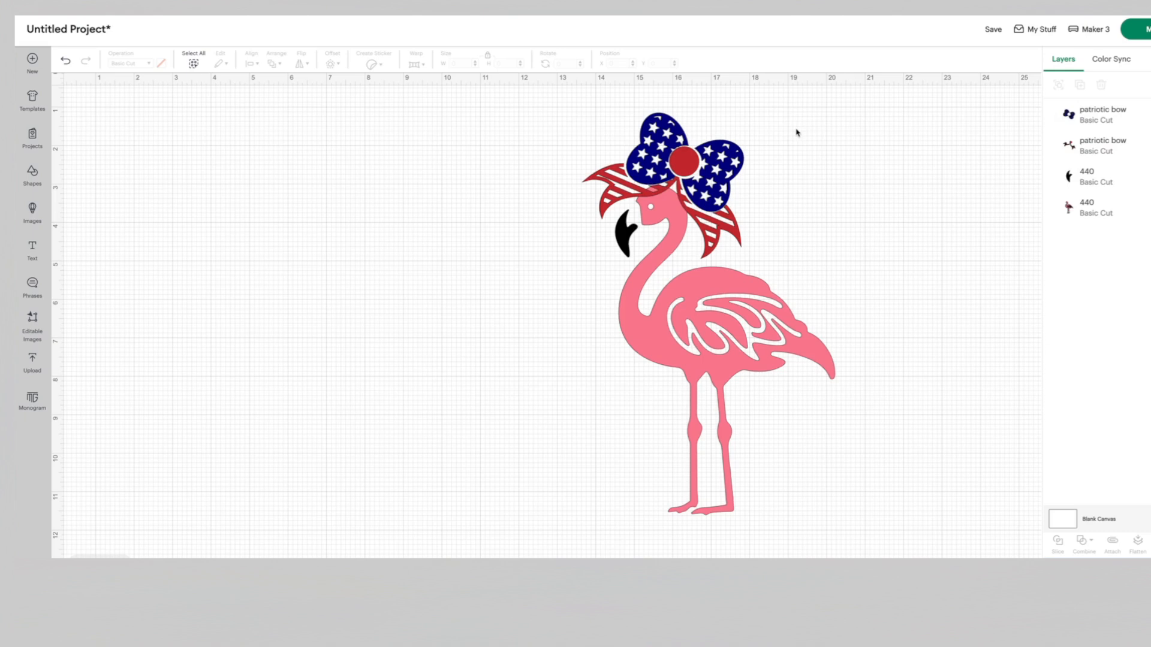
Step: Slice the red ribbon layer of the bow with the pink flamingo layer
scroll(586, 300, up, 3)
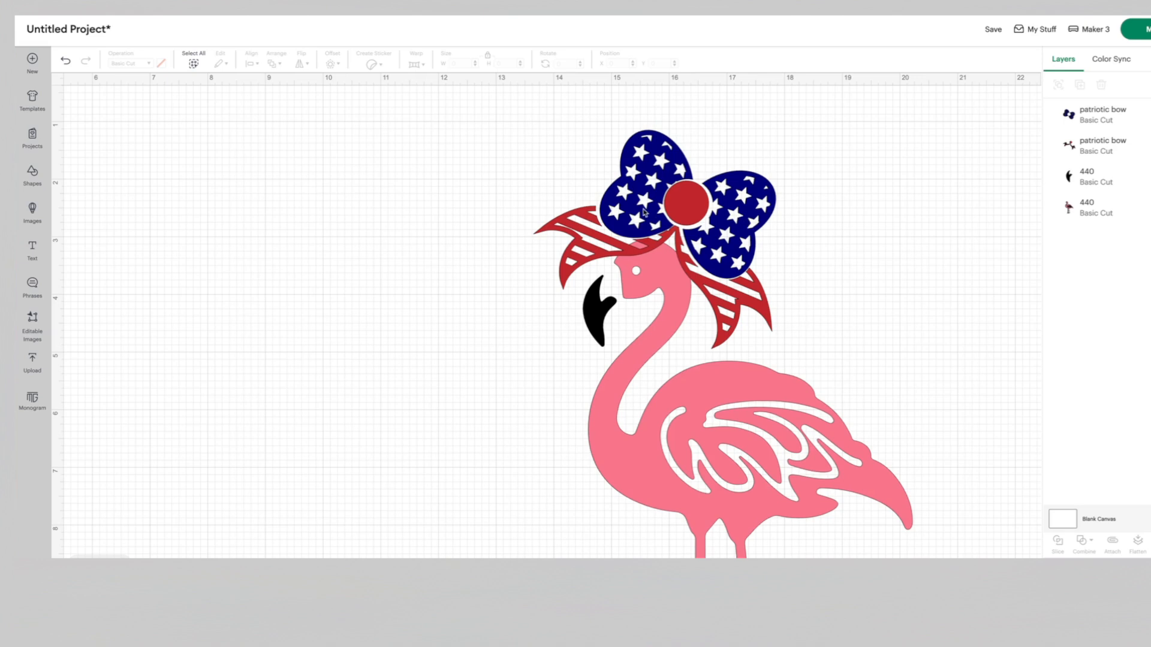
click(1094, 147)
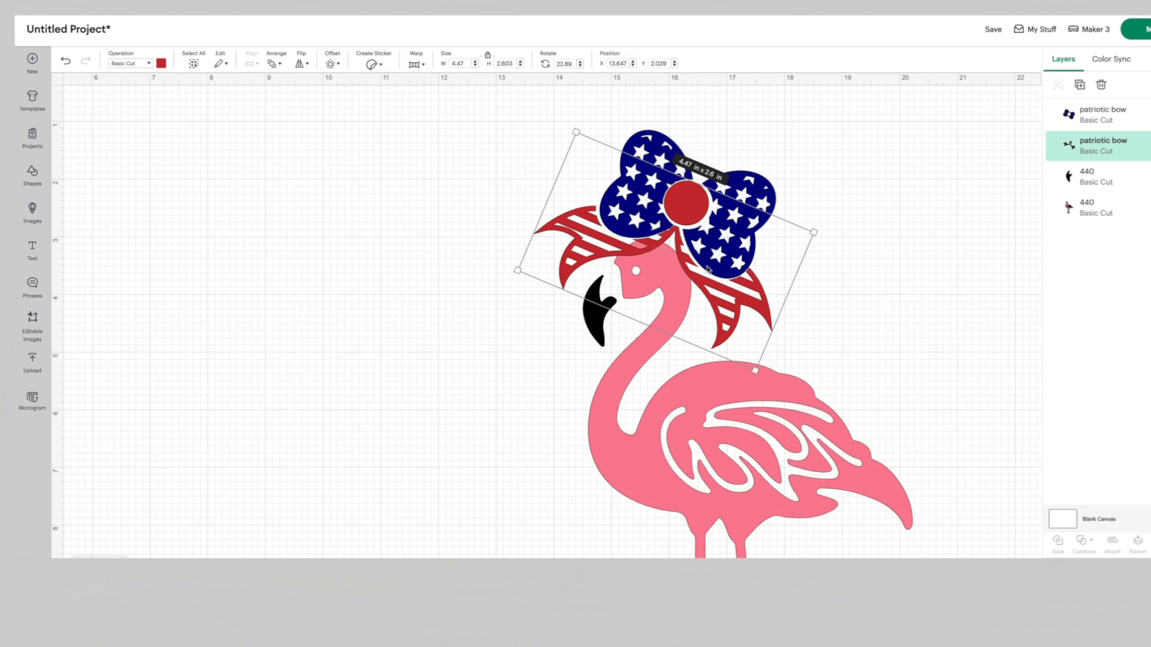
shift+click(1084, 208)
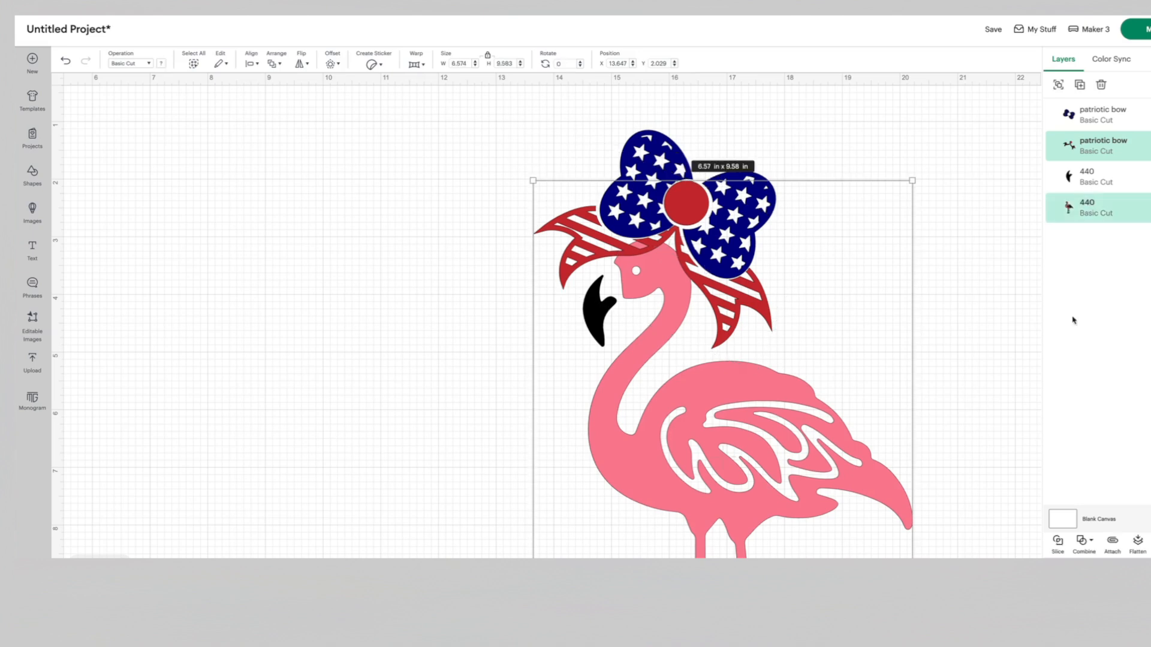
click(1058, 543)
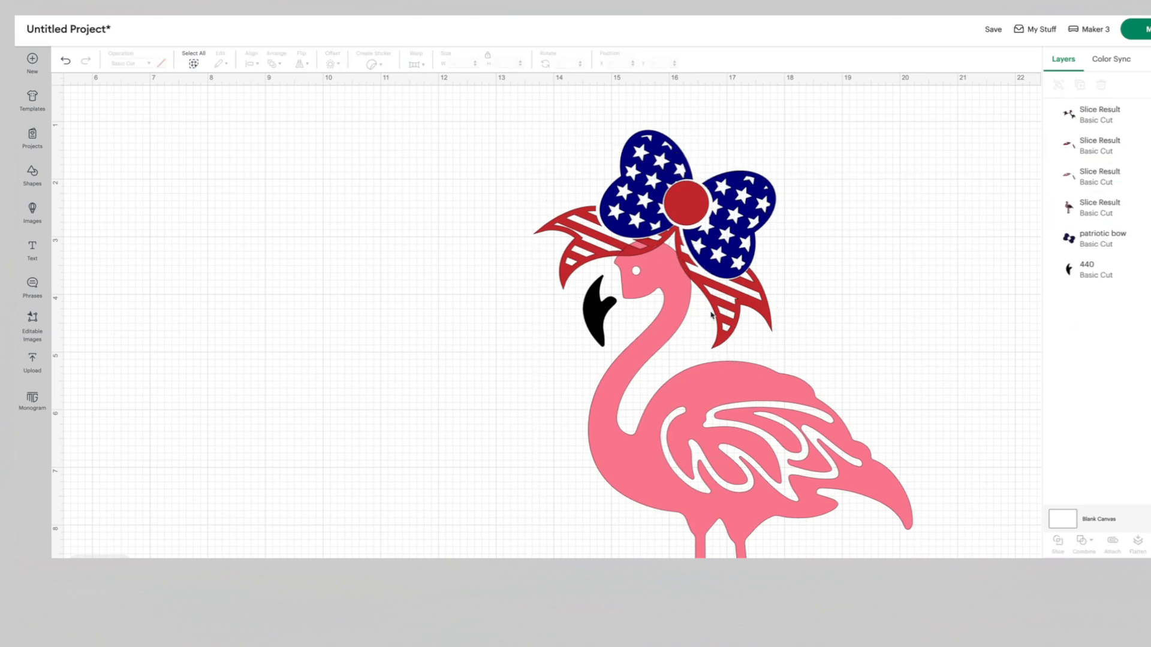
Step: Try removing both overlap pieces from the flamingo's head and moving the red ribbon back onto the bow
drag(646, 250, 619, 255)
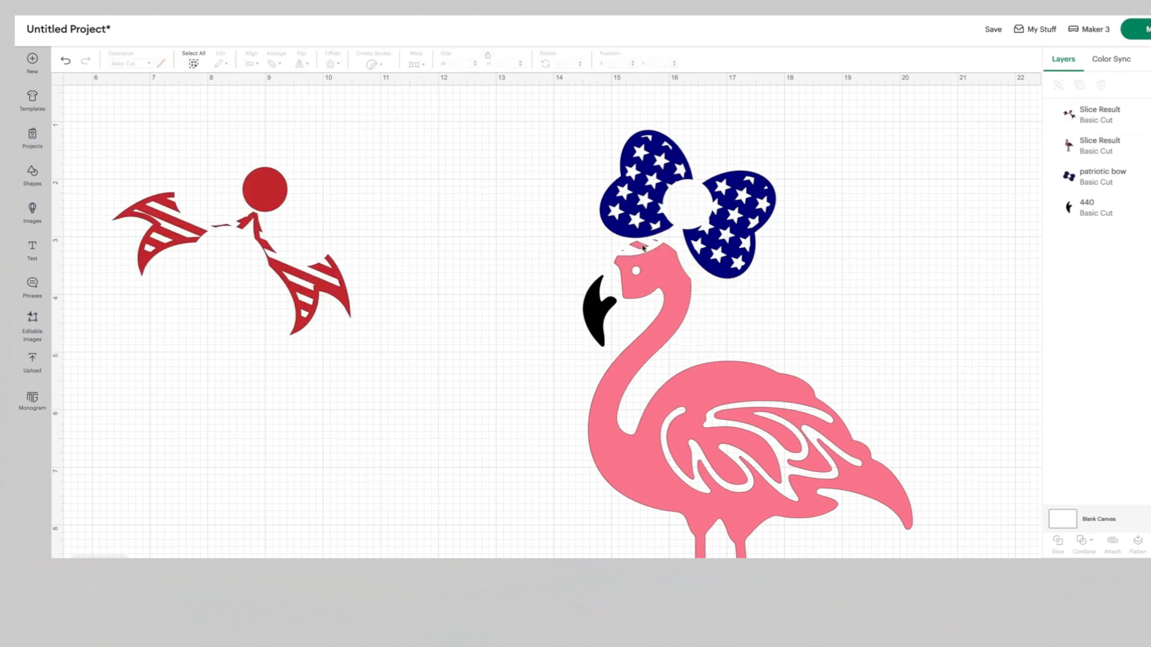
click(643, 248)
click(319, 343)
drag(320, 296, 754, 301)
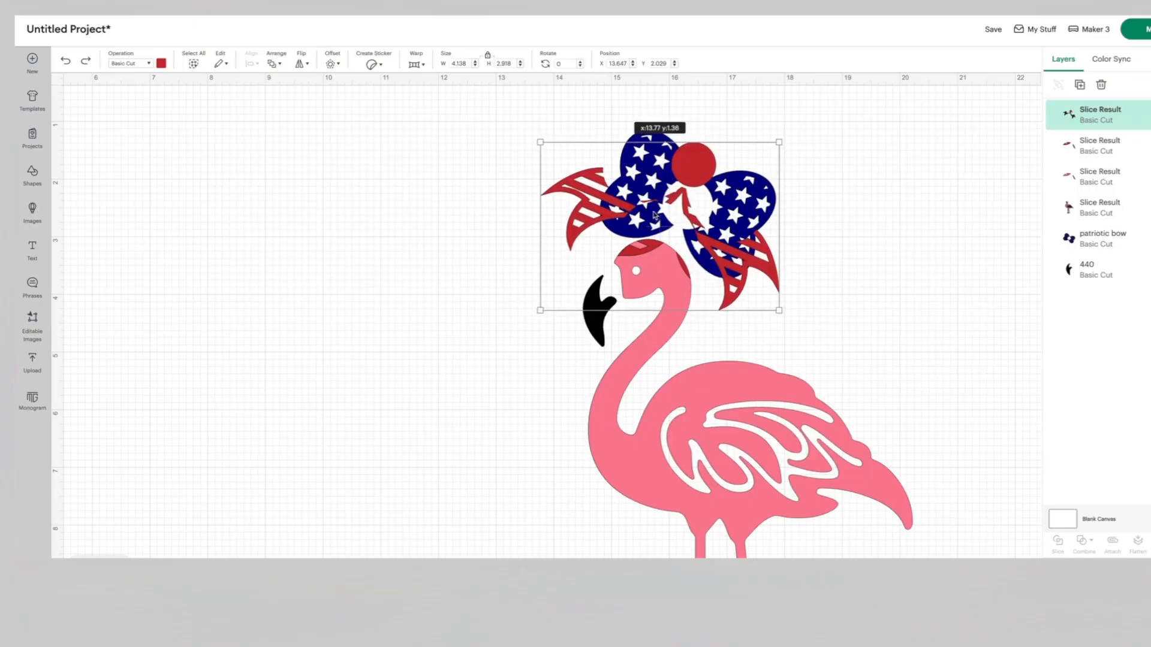
Step: Move the red ribbon and its red overlap piece aside, and delete the pink overlap piece cut from the head
drag(654, 215, 406, 201)
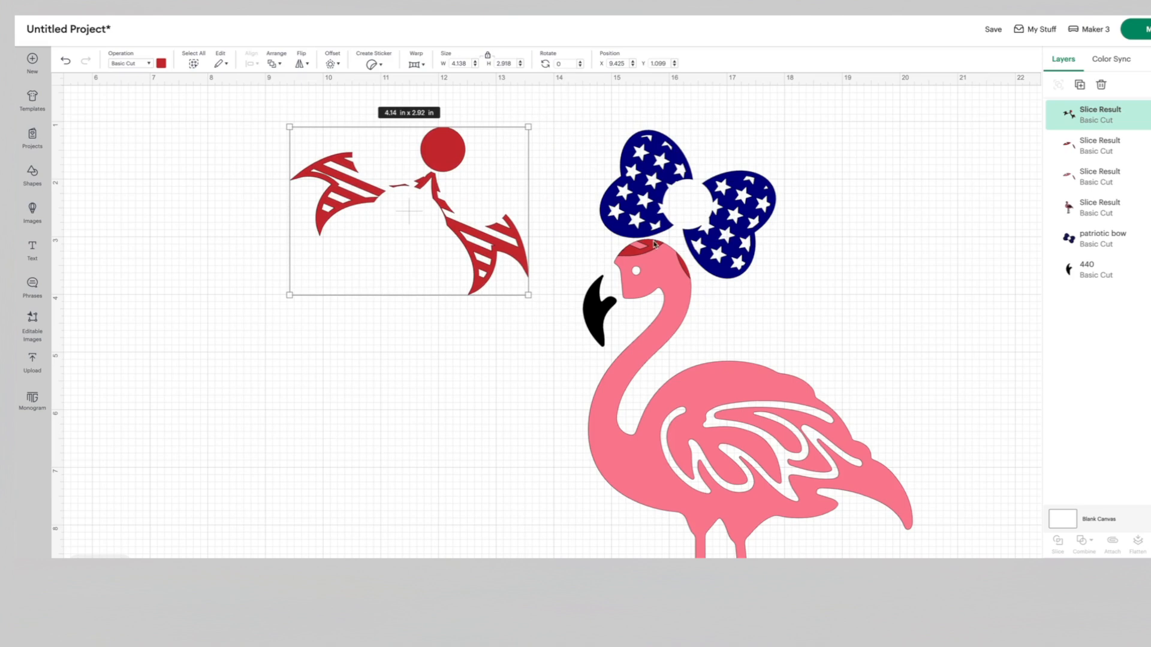
drag(655, 244, 796, 283)
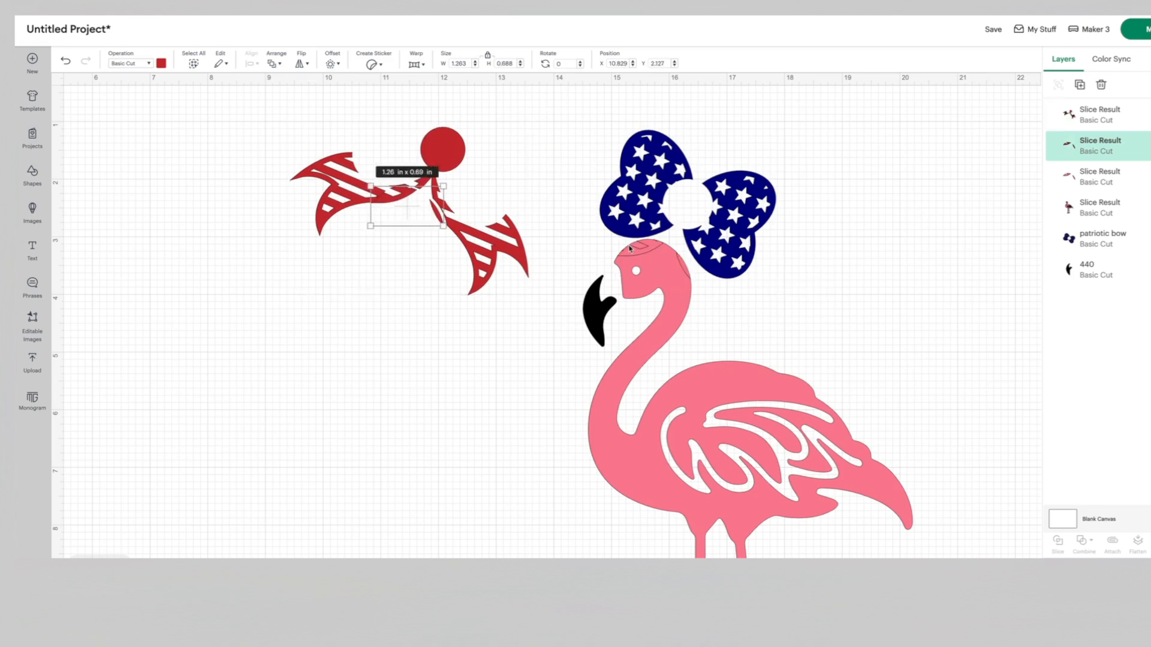
drag(631, 246, 604, 246)
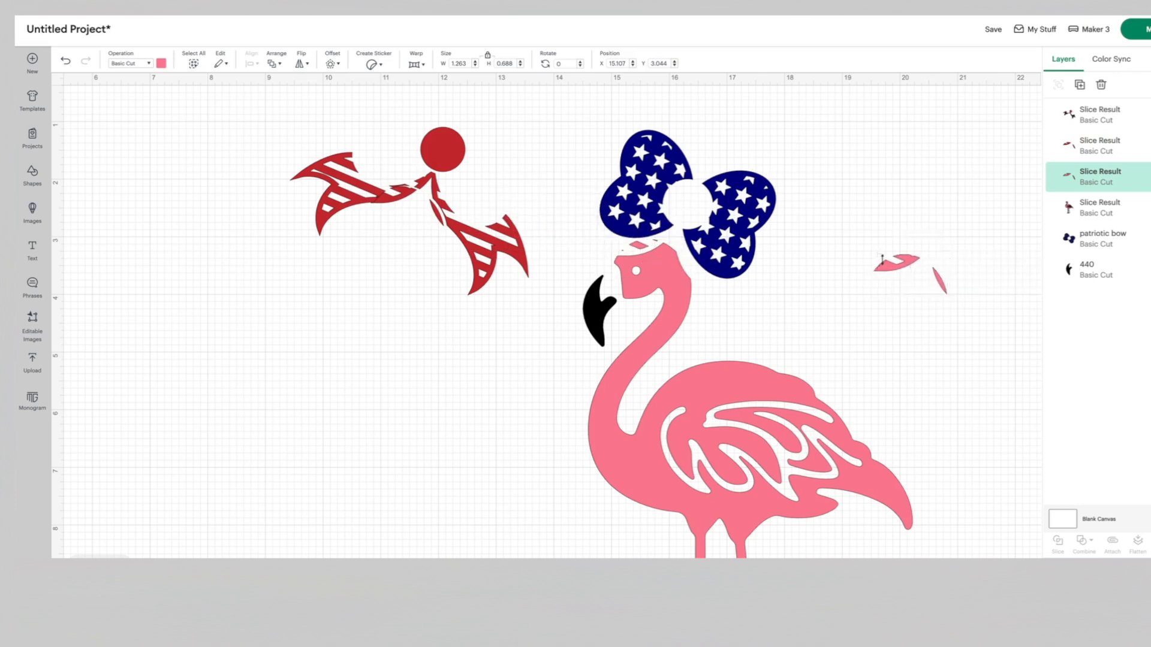
key(Delete)
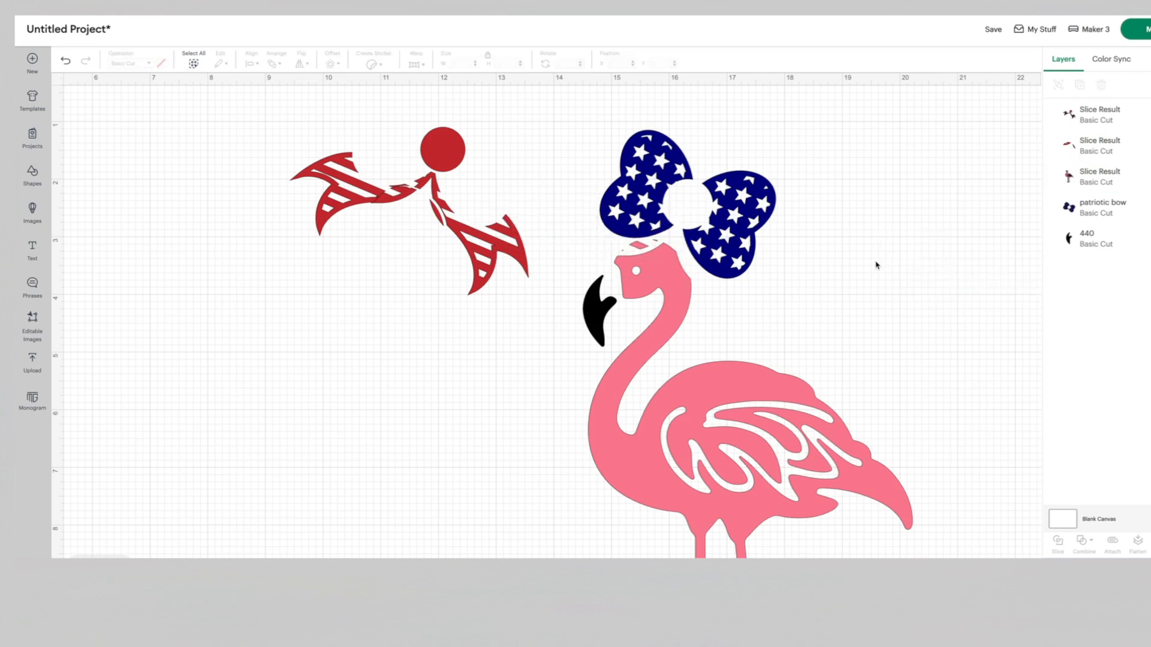
Step: Move the red ribbon and its overlap piece back into position on the flamingo's head beneath the bow
click(438, 219)
drag(471, 241, 714, 295)
drag(378, 205, 540, 246)
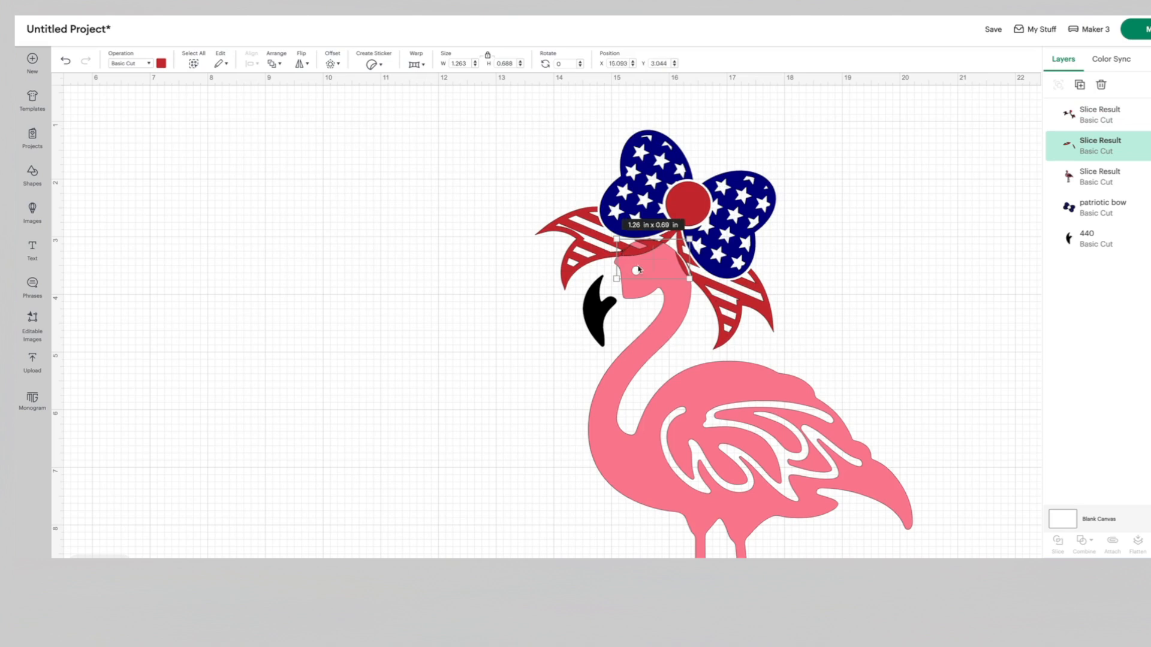
click(759, 305)
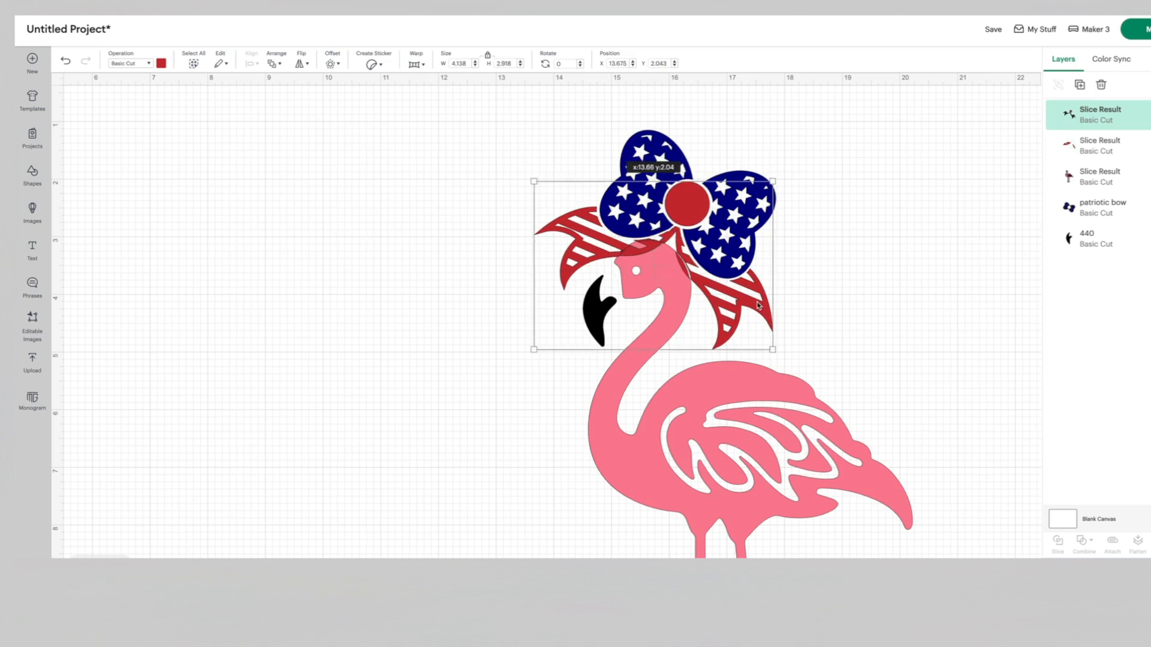
Step: Weld the red ribbon and its red overlap piece into one layer
click(820, 166)
click(753, 183)
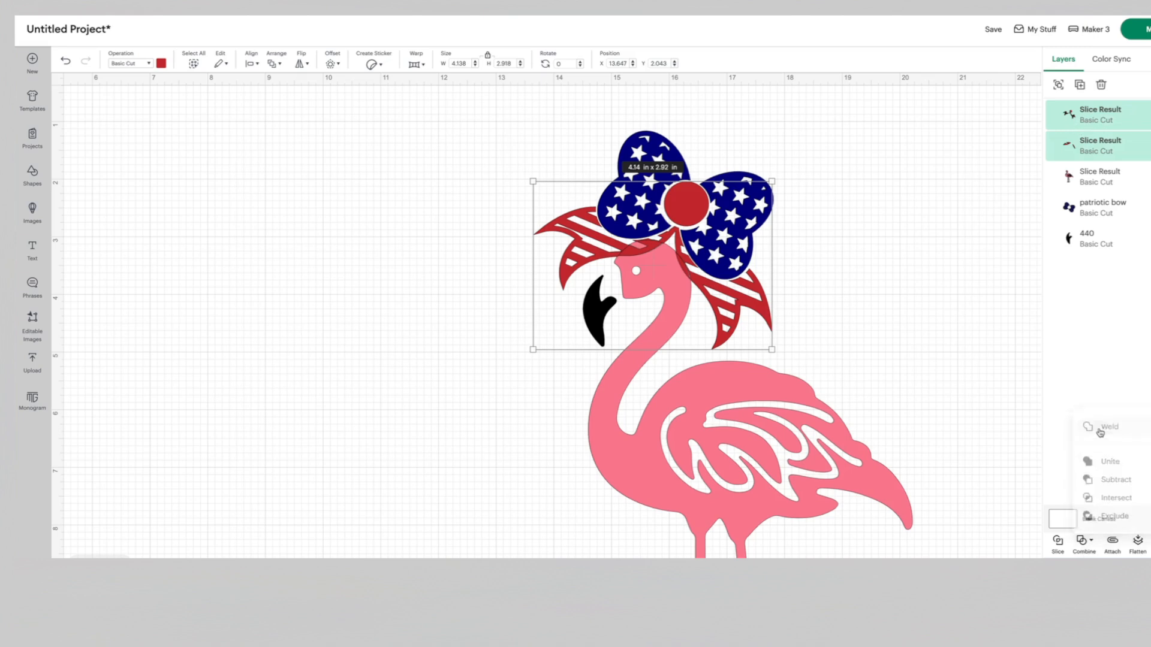
click(1100, 430)
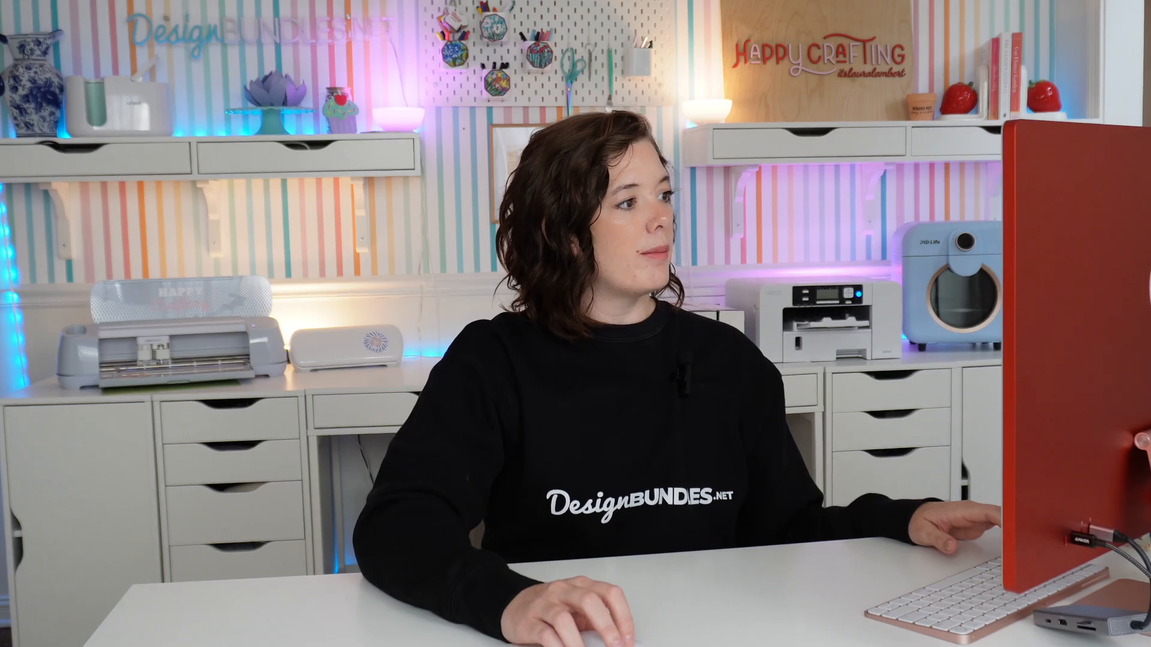